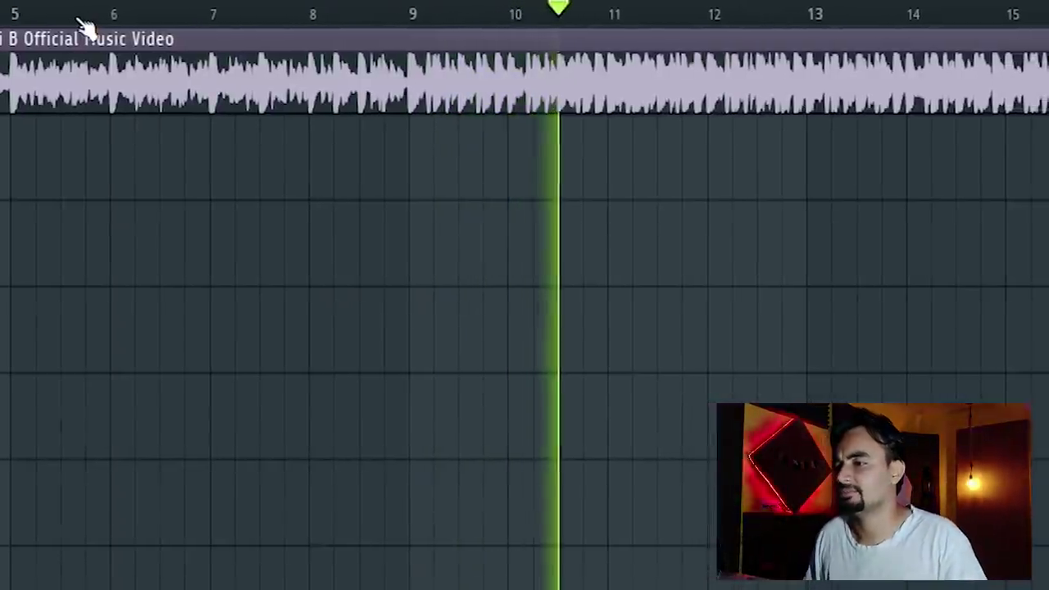
Step: Audition the reference song and the KSHMR Whistle 01 sample, and place the whistle from Edison on Track 3 at bar 1
key("space")
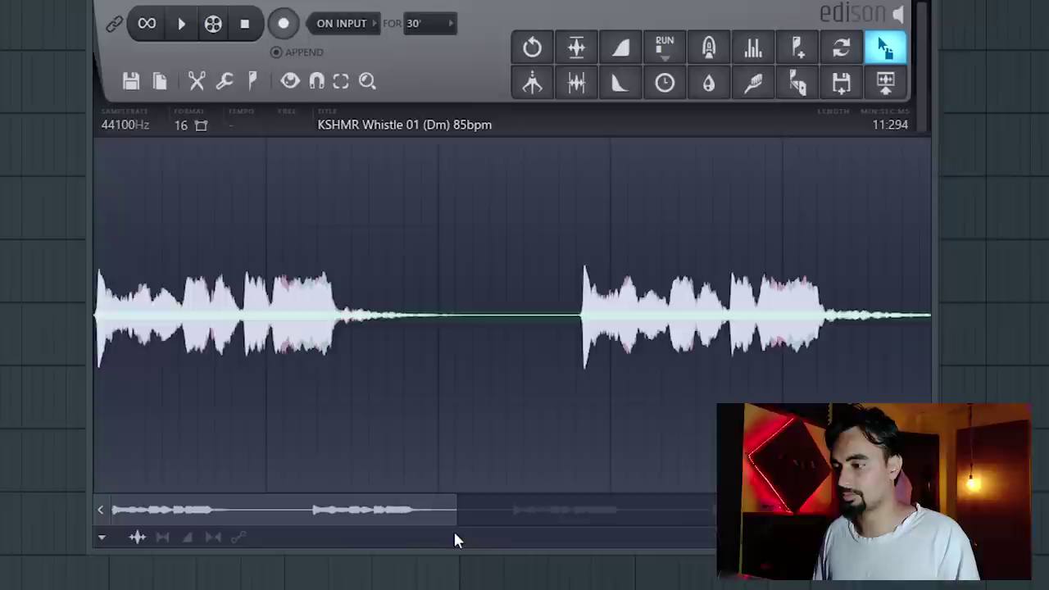
key("space")
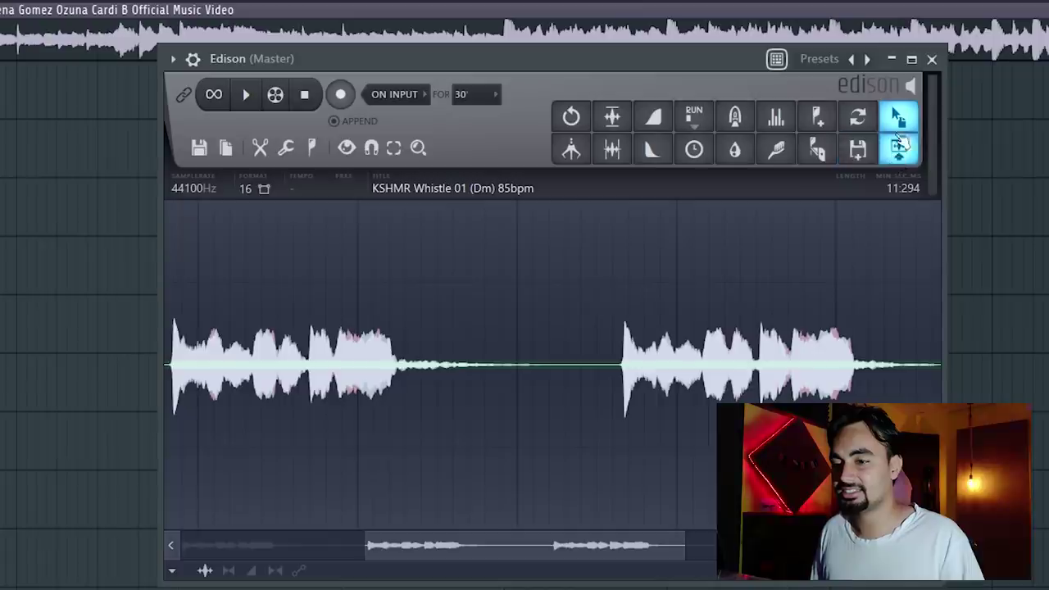
left_click_drag(901, 144, 115, 216)
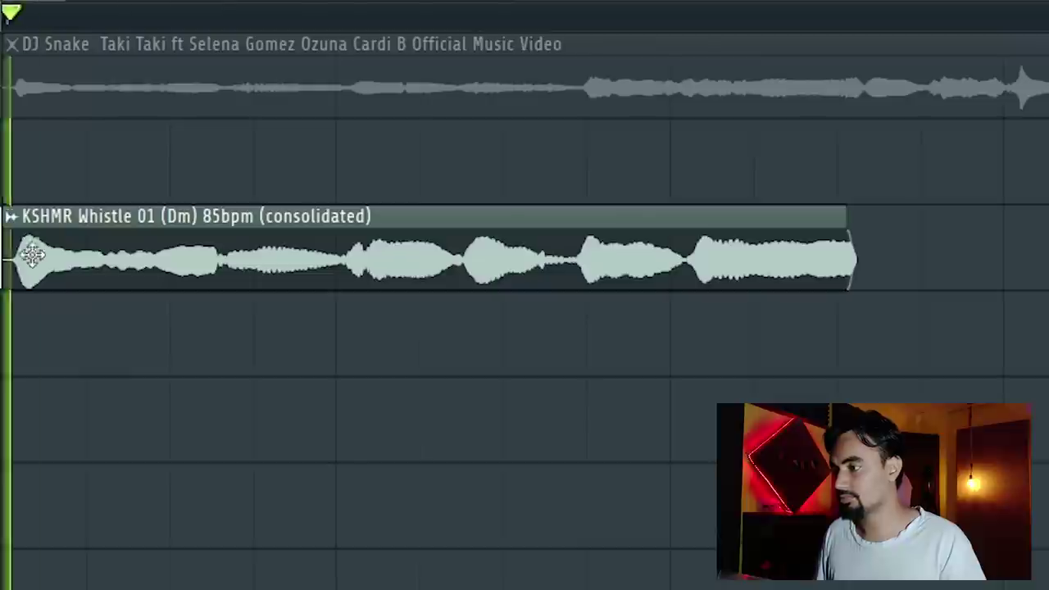
Step: Inspect the whistle clip's channel settings and compare its playback with the reference by alternating solo between Tracks 1 and 3
key("space")
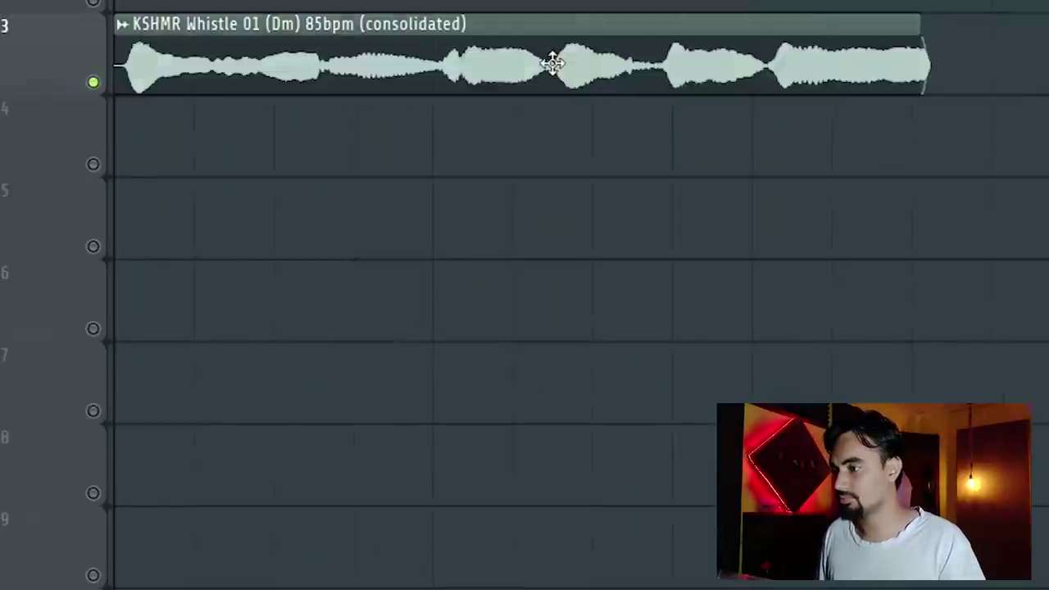
double_click(462, 257)
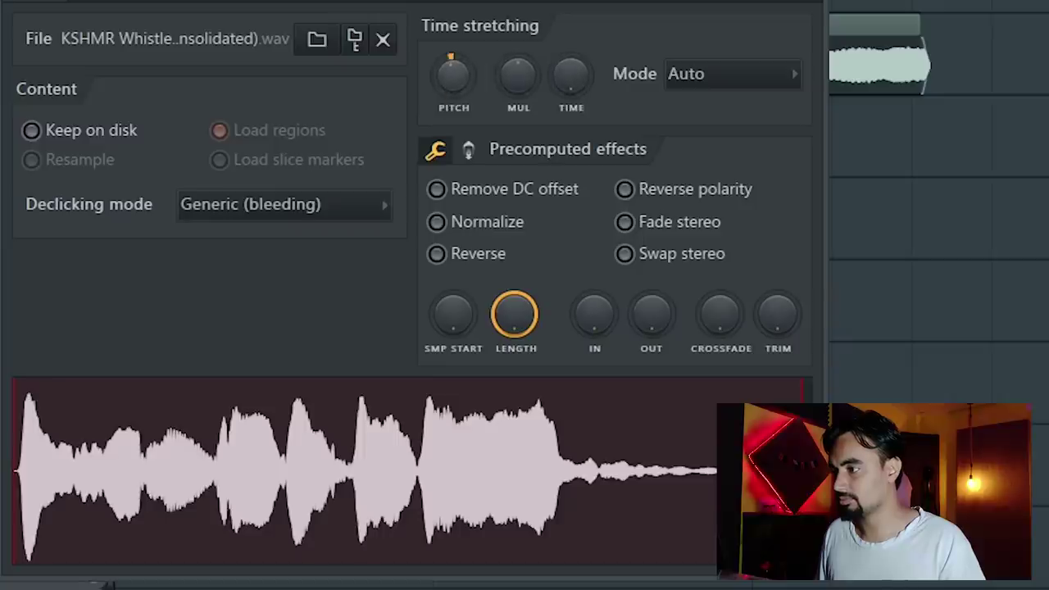
key("space")
left_click(409, 136)
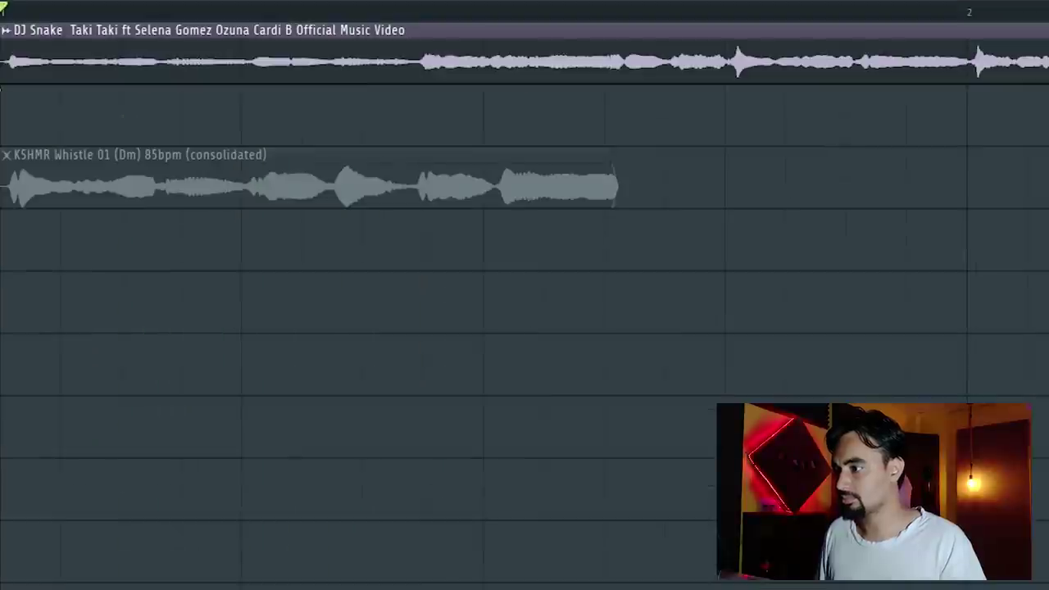
key("space")
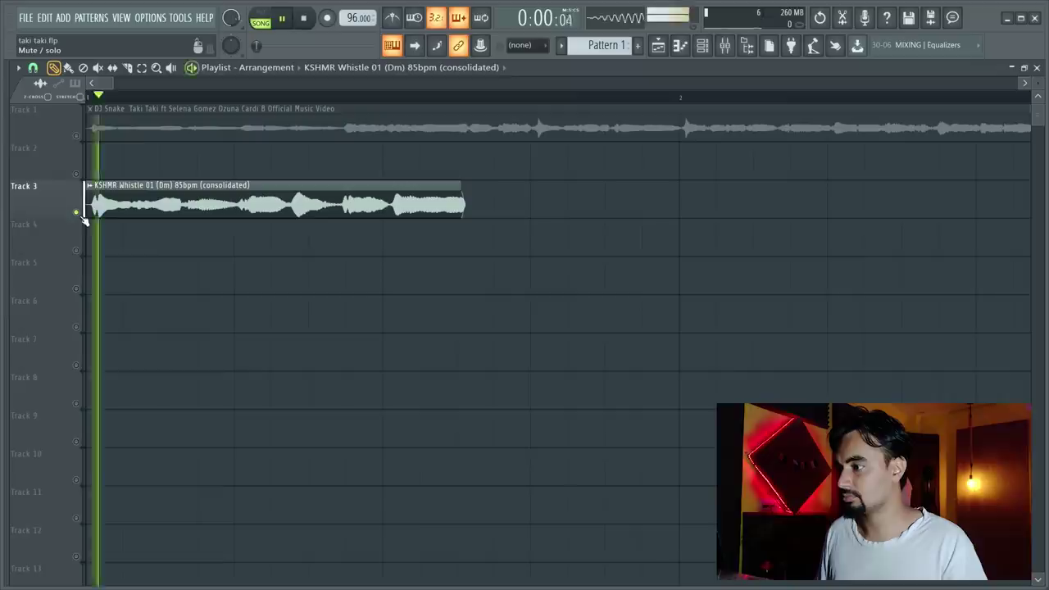
right_click(82, 136)
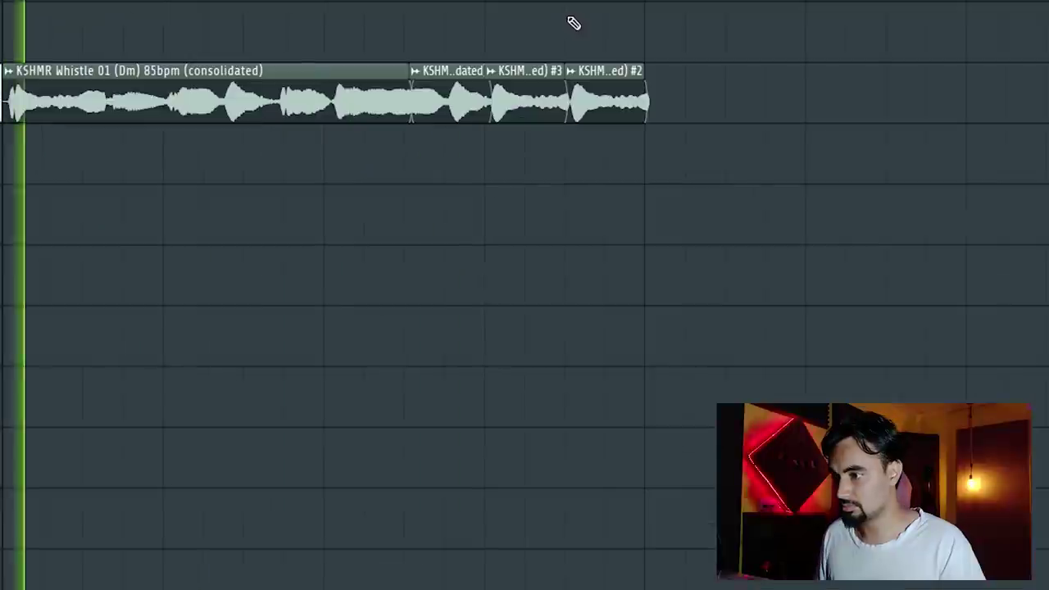
Step: Raise the pitch of the last short whistle slice (#2) on Track 3 in its channel settings and play the phrase
double_click(568, 107)
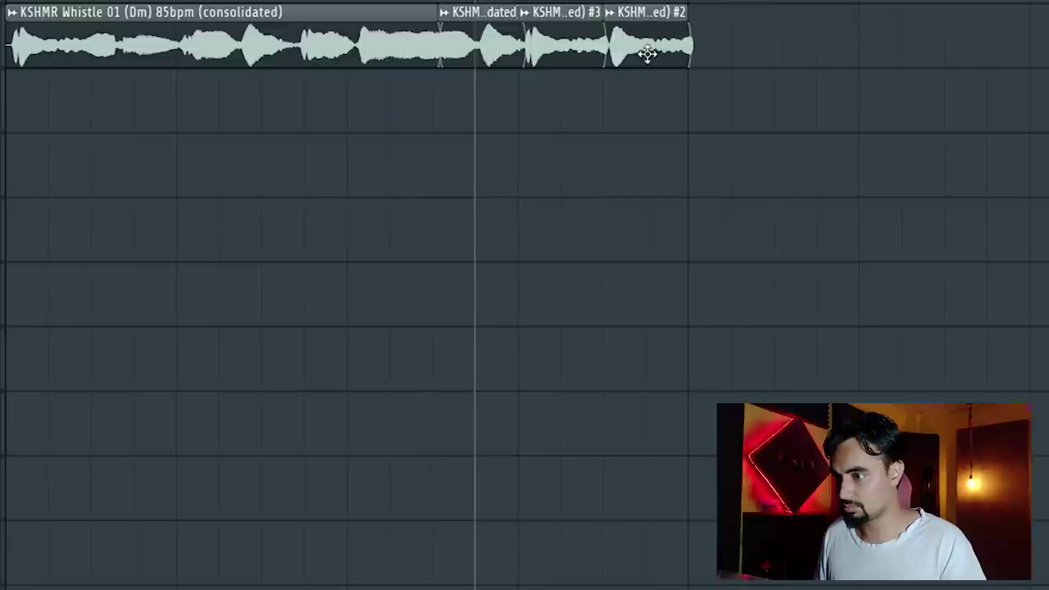
double_click(649, 47)
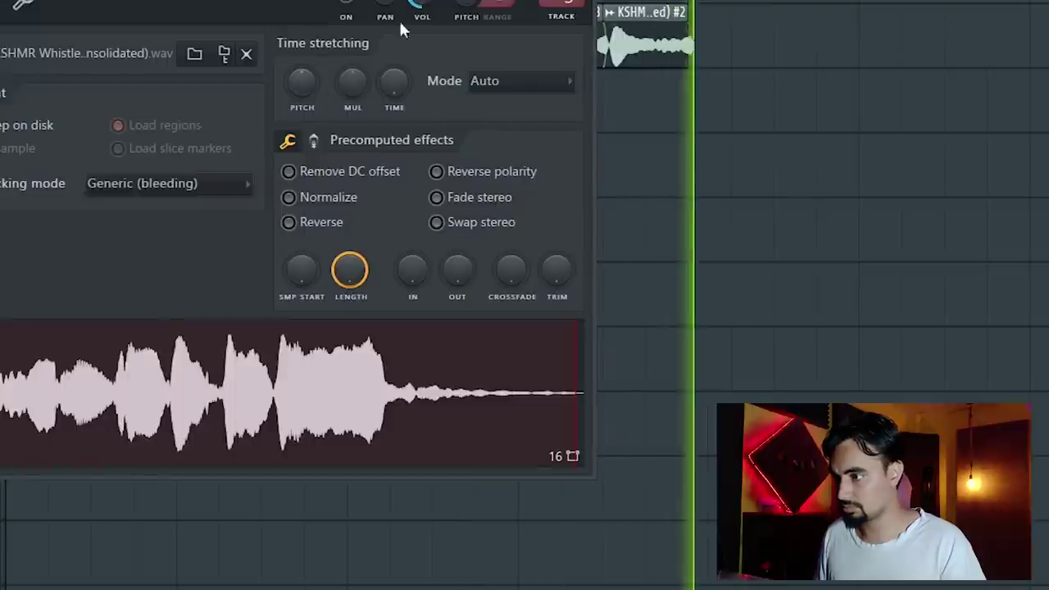
key("space")
left_click_drag(303, 83, 316, 75)
key("space")
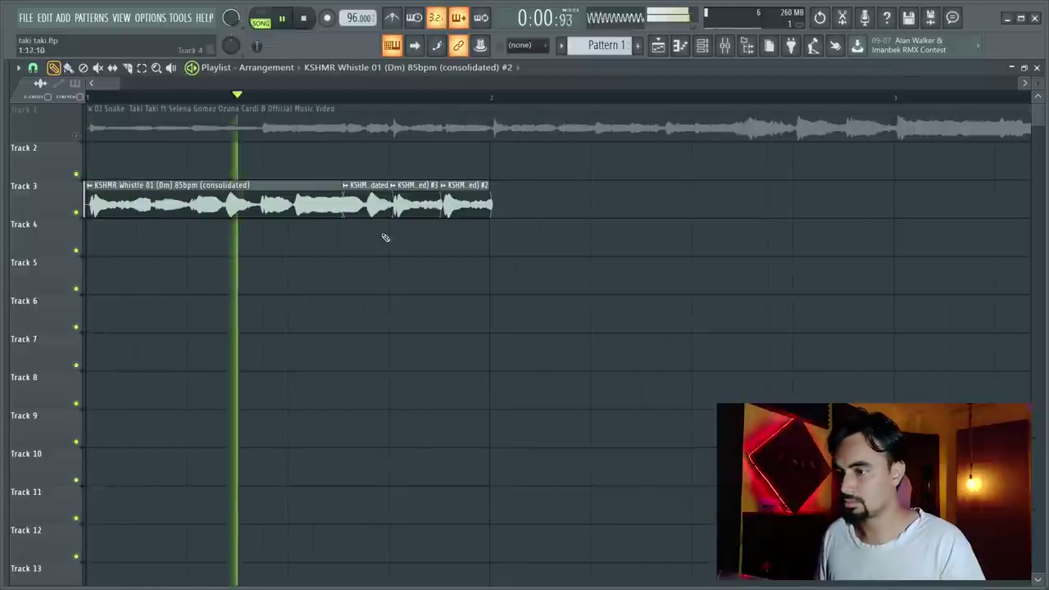
Step: Repeat the whistle phrase on Track 3 from bar 2 and compare the whistle arrangement around bar 8 with the reference
key("space")
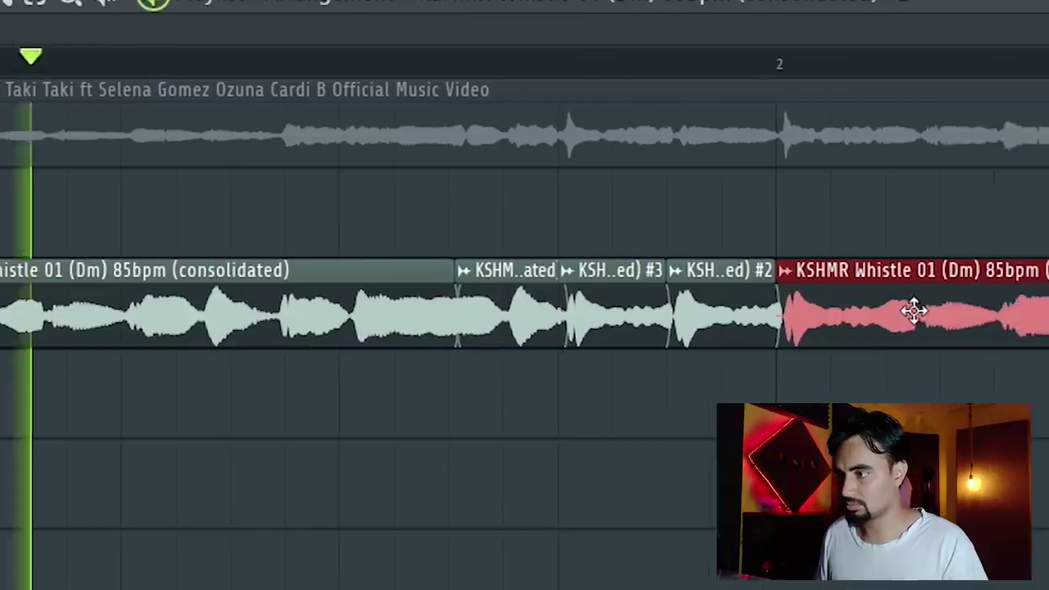
left_click(845, 435, "ctrl")
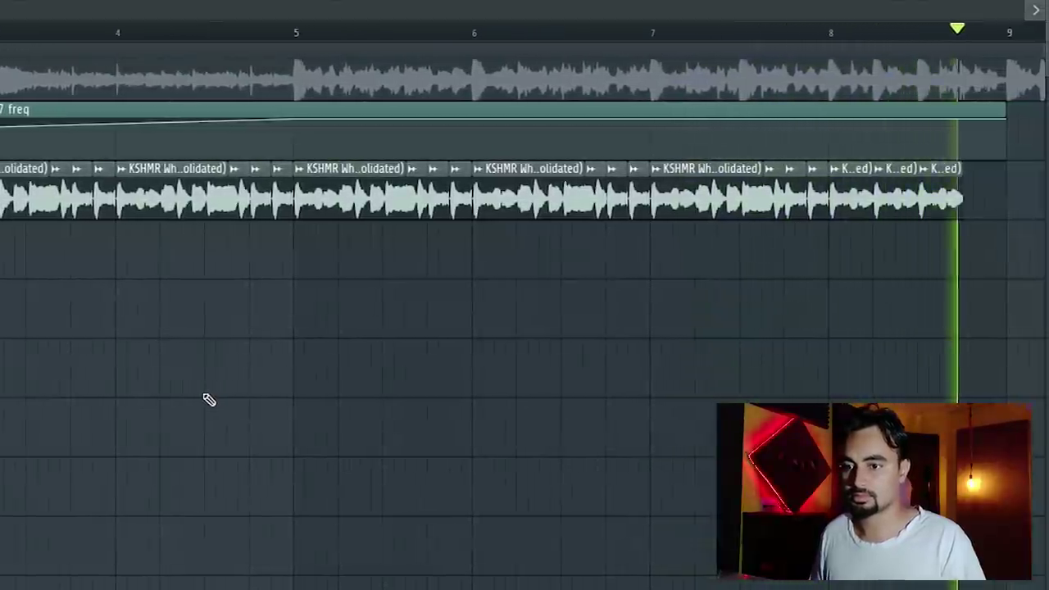
key("space")
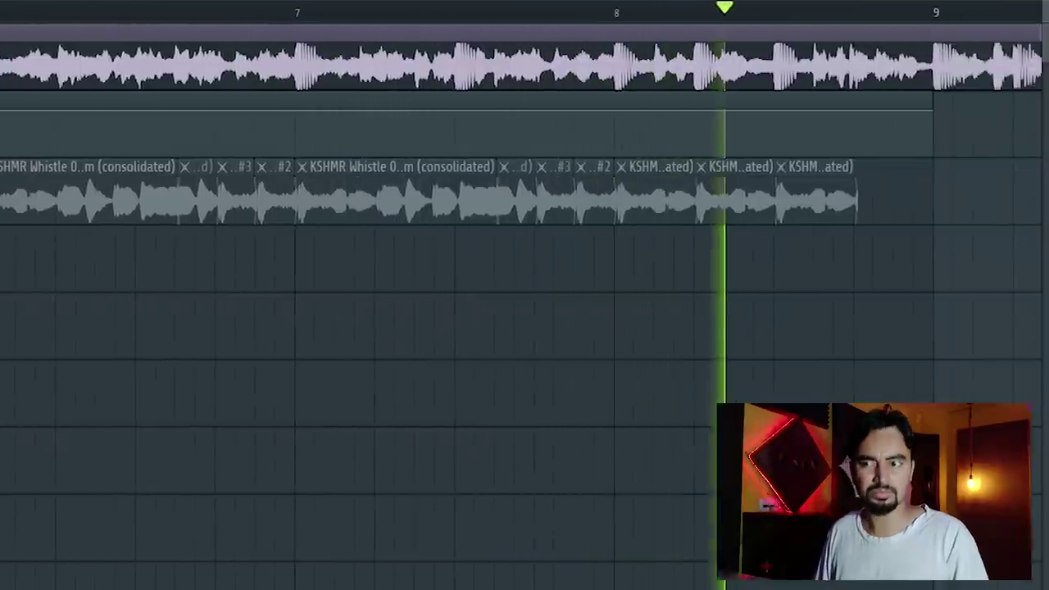
key("space")
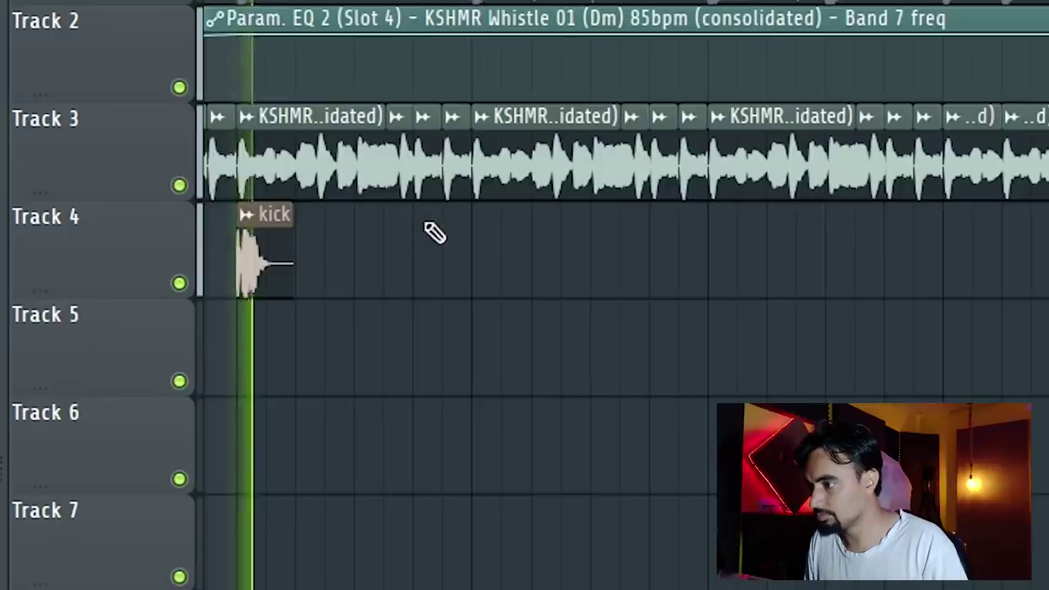
Step: Add kick clips on Track 4 at bar 6, bar 7, the middle of bar 7, and the first three beats of bar 8
left_click(476, 244)
left_click(723, 276)
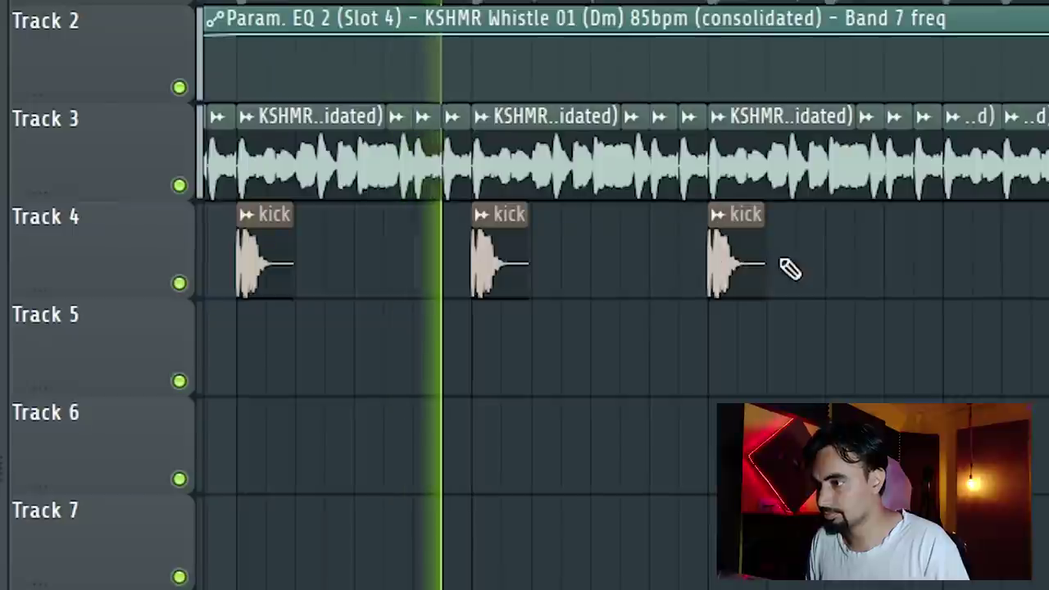
left_click(832, 262)
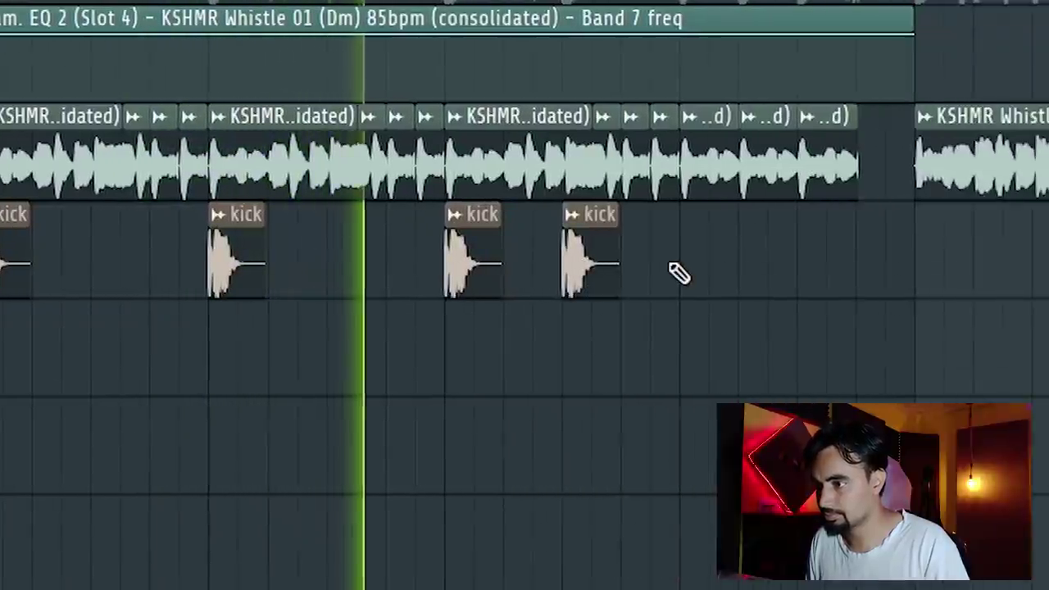
left_click(731, 269)
left_click(750, 270)
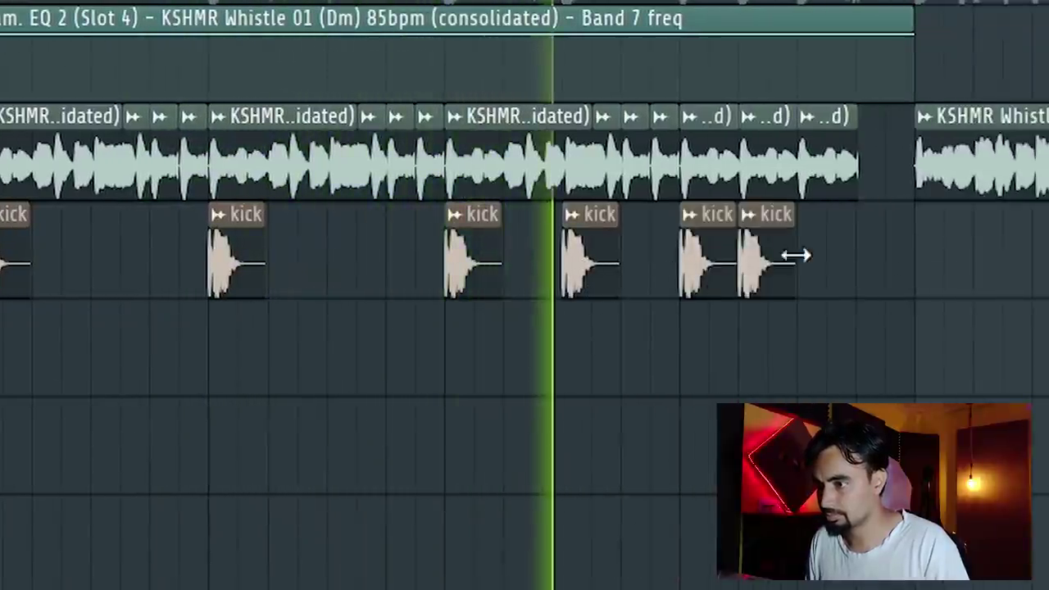
left_click(824, 274)
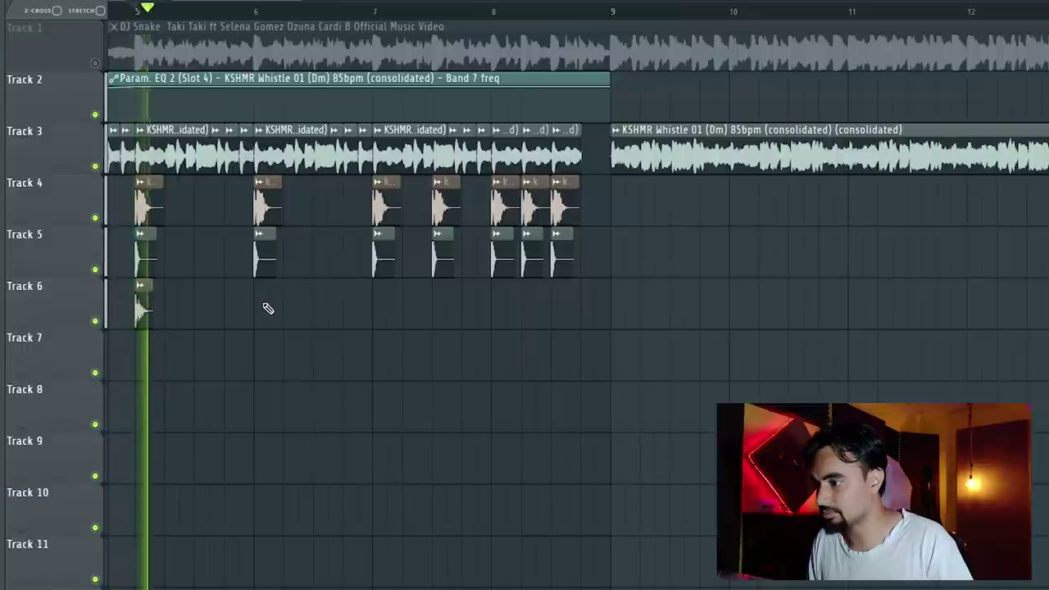
Step: Add Indian Drum Loop 105BPM 06_2 hits on Track 6 beneath the kicks in bars 6, 7 and 8
left_click(264, 304)
left_click(382, 307)
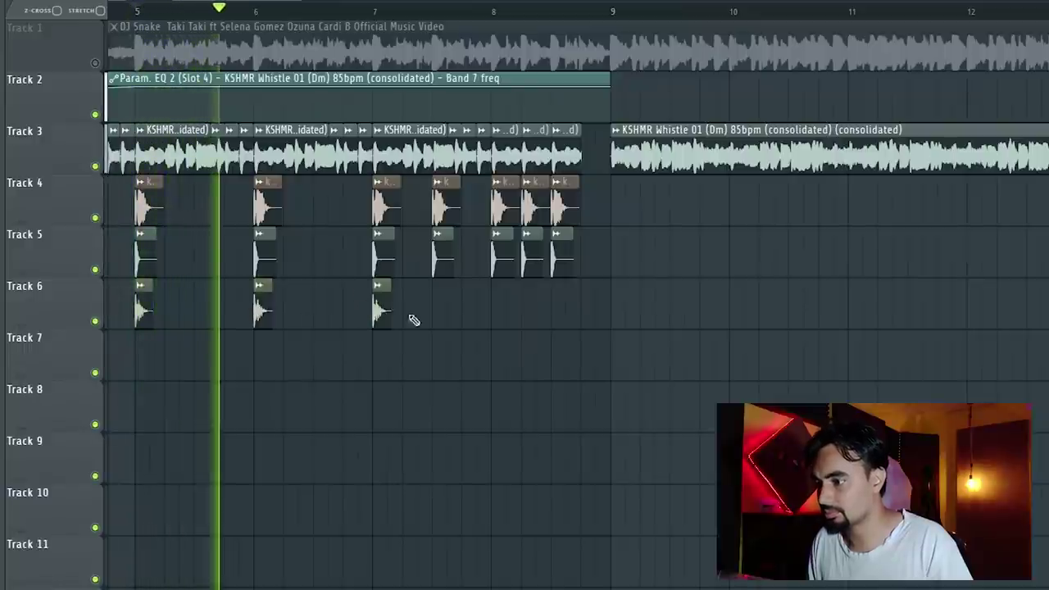
left_click(437, 305)
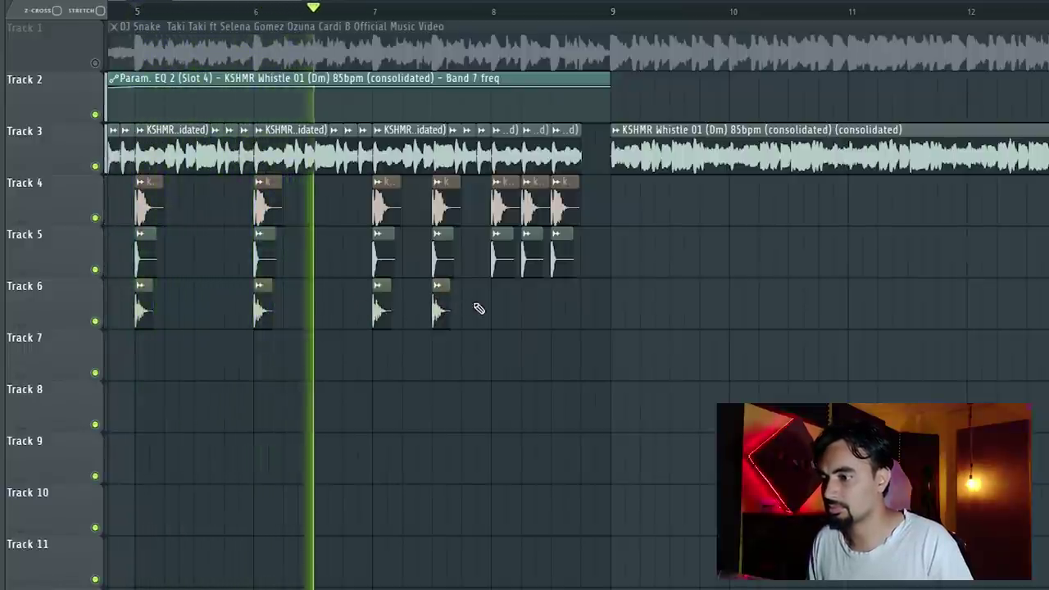
left_click(496, 306)
left_click(527, 307)
left_click(554, 305)
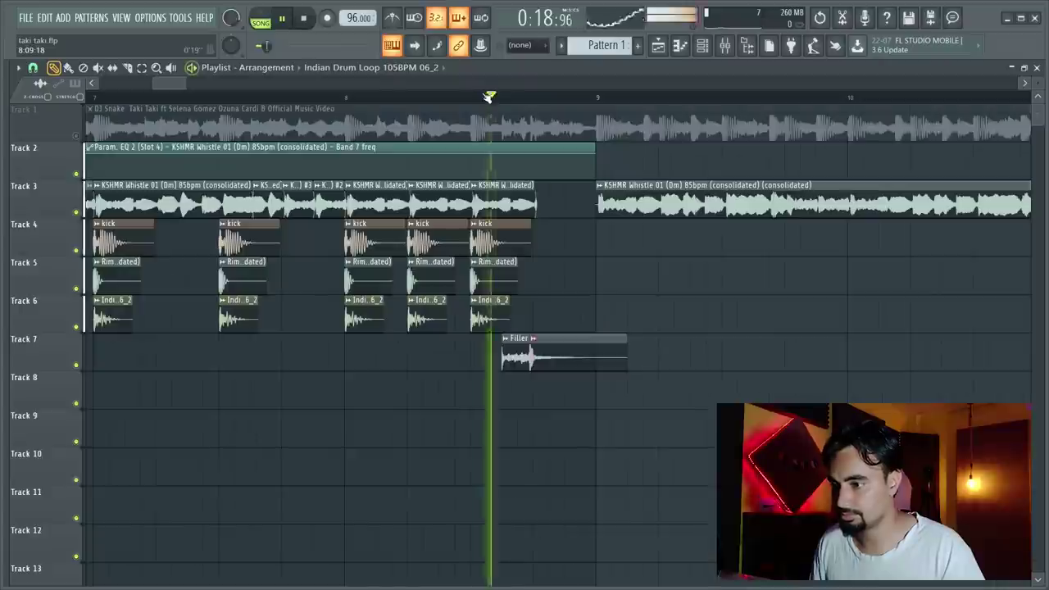
Step: Solo the reference on Track 1 and listen to it around bars 7 and 8
right_click(77, 136)
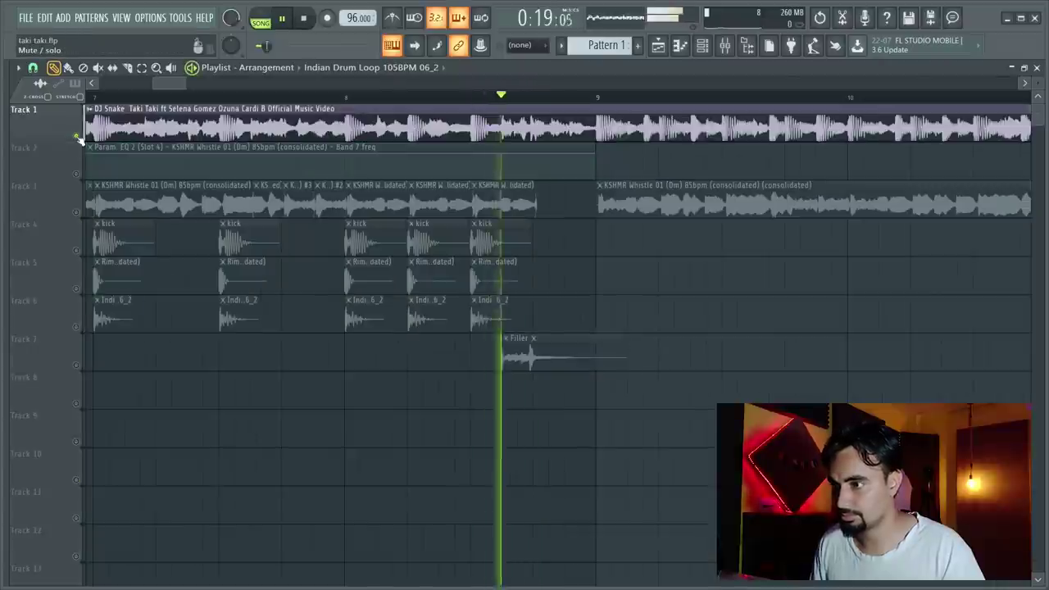
left_click(78, 137)
right_click(77, 136)
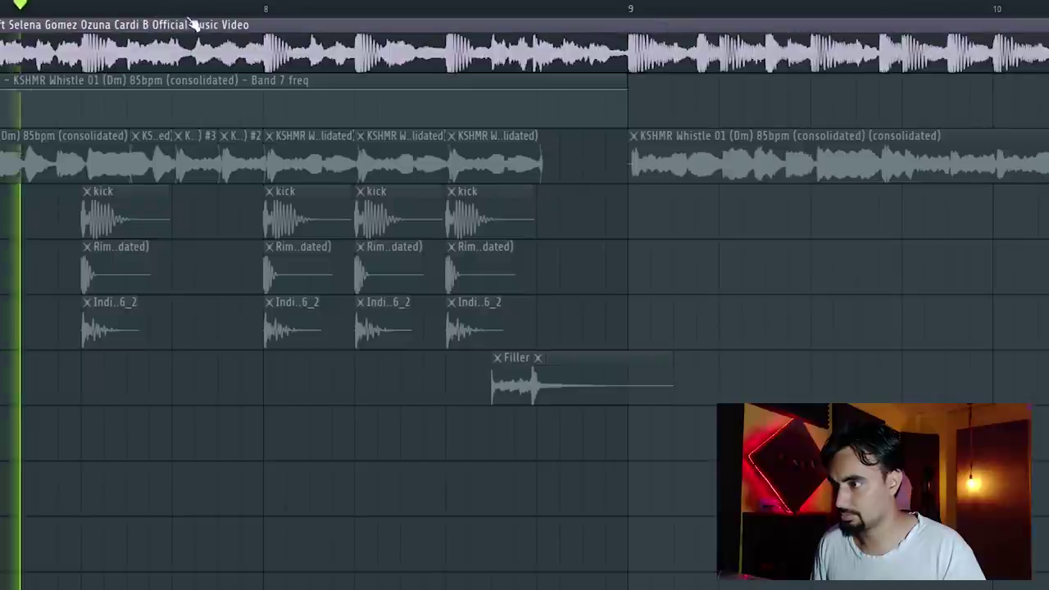
left_click(191, 11)
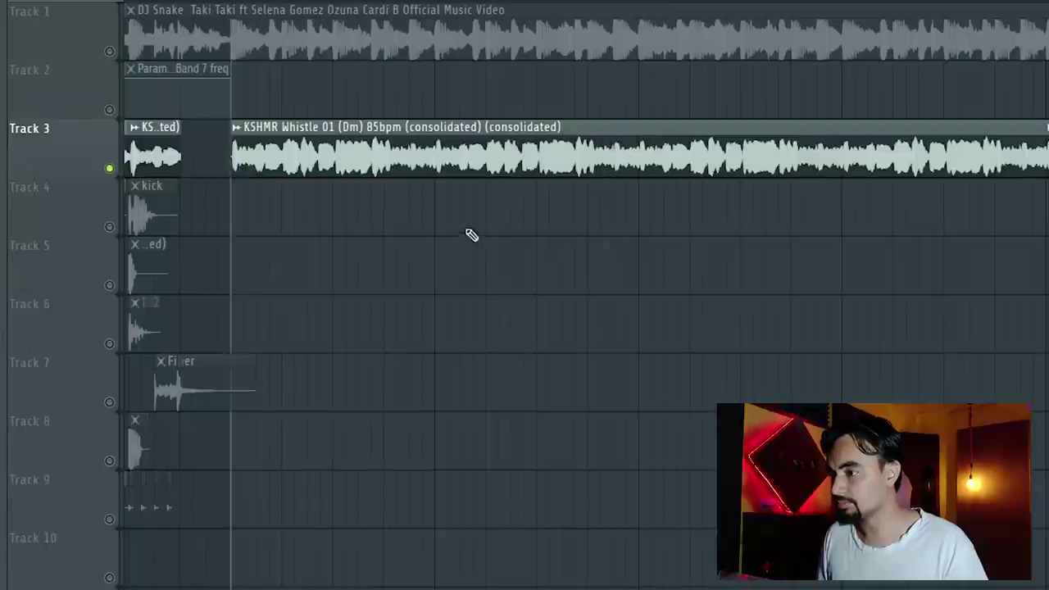
Step: Play the soloed long whistle clip on Track 3 from bar 9 and inspect its channel settings
key("space")
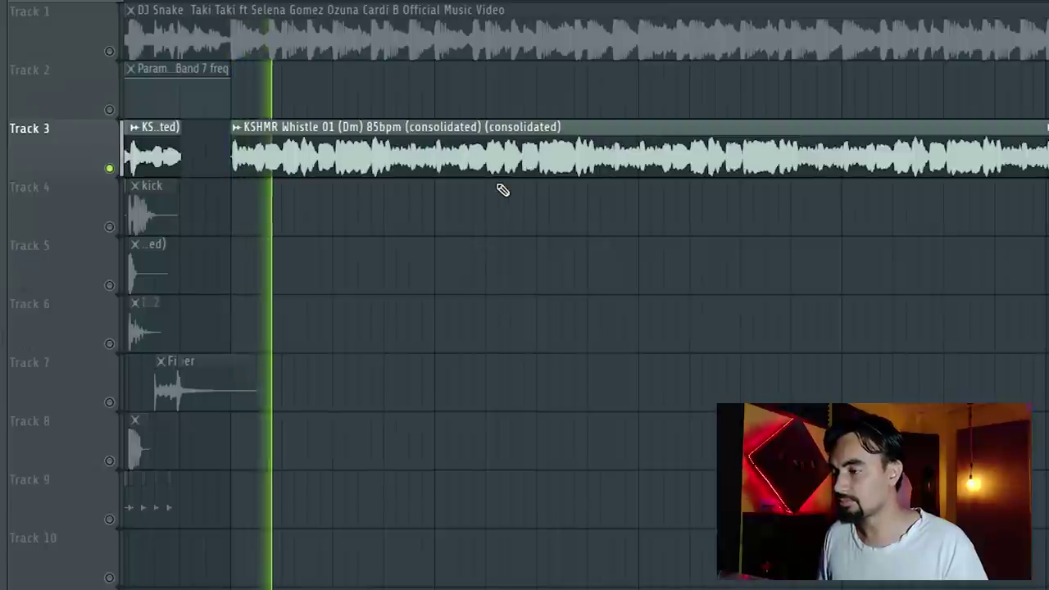
key("space")
double_click(597, 159)
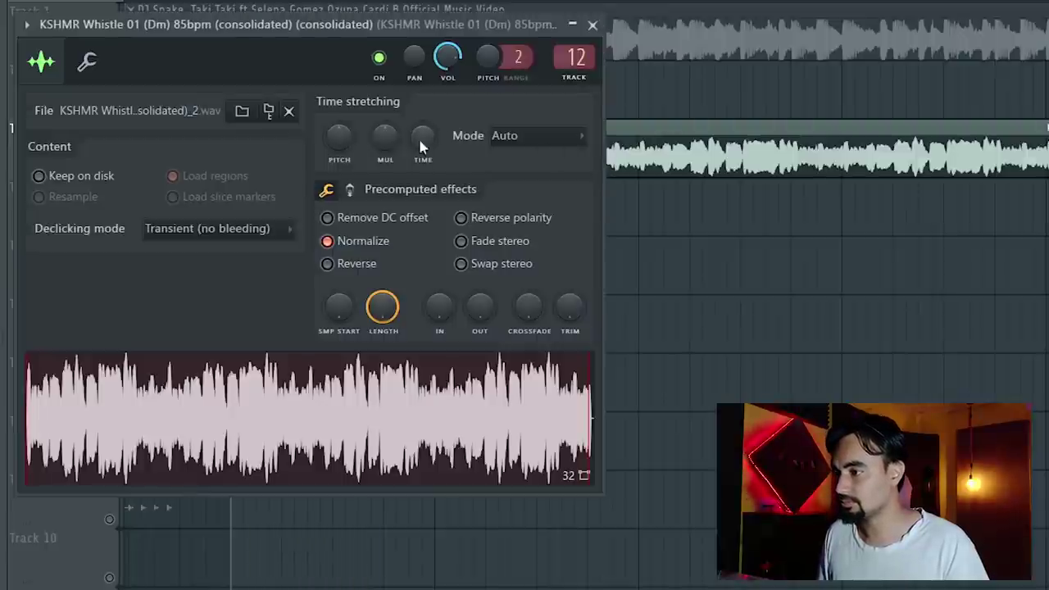
left_click(592, 24)
key("space")
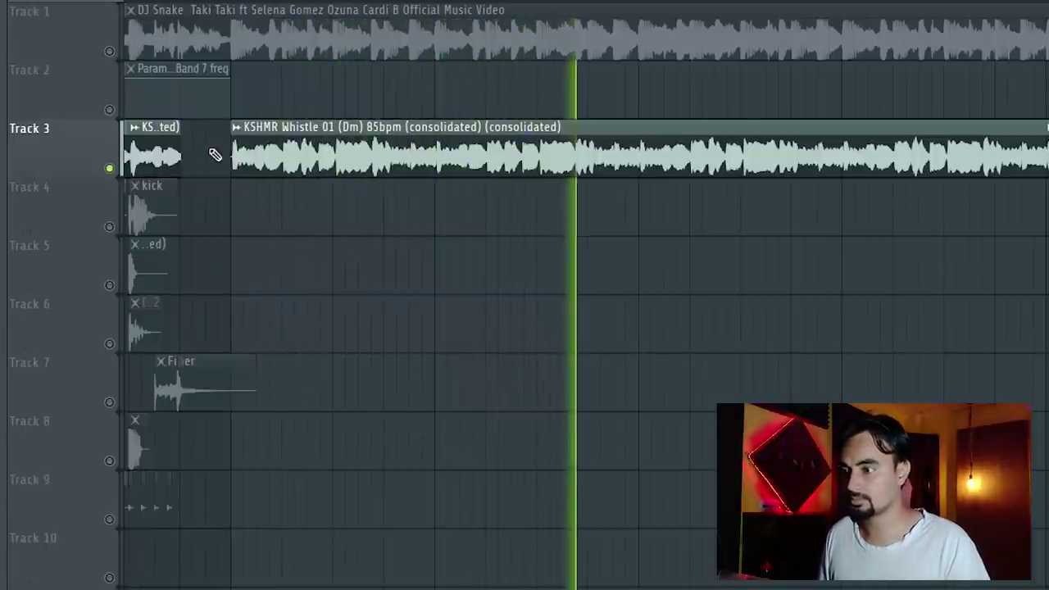
key("space")
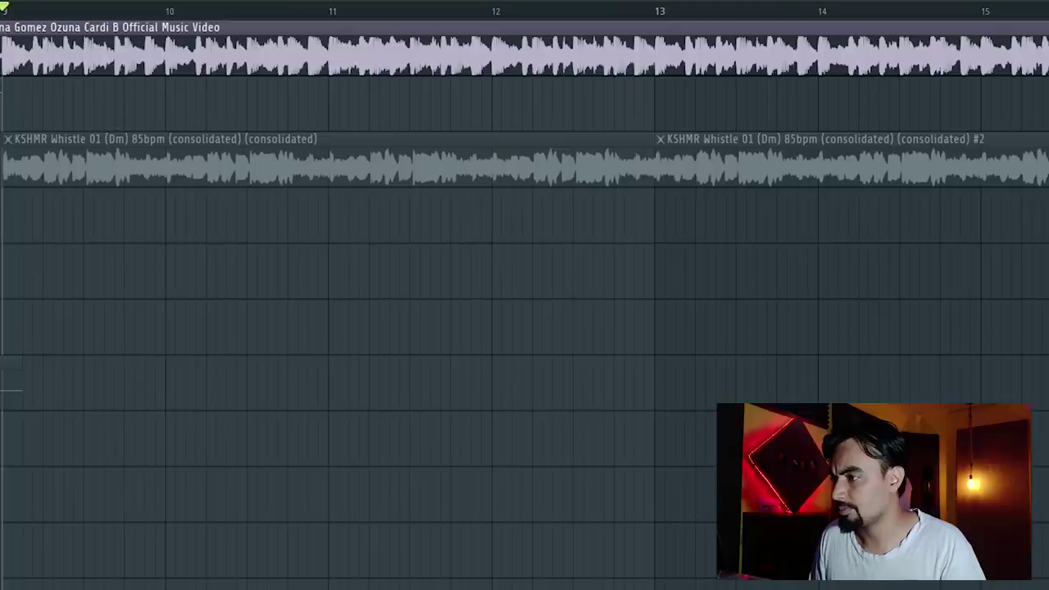
Step: Listen from bar 9 to the reference and to the soloed kick, rimshot and 90s Kick layers
key("space")
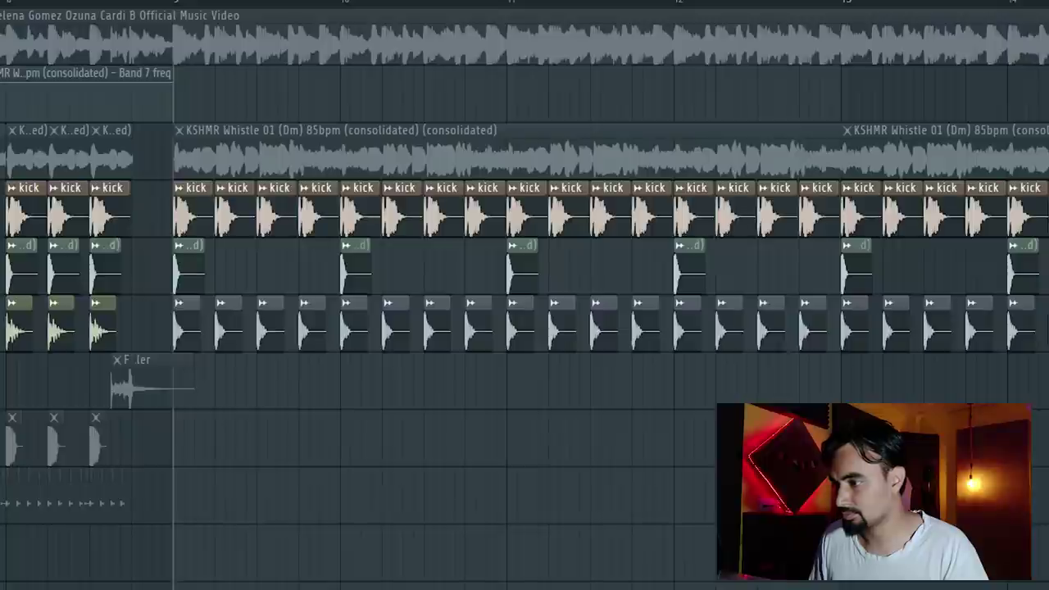
key("space")
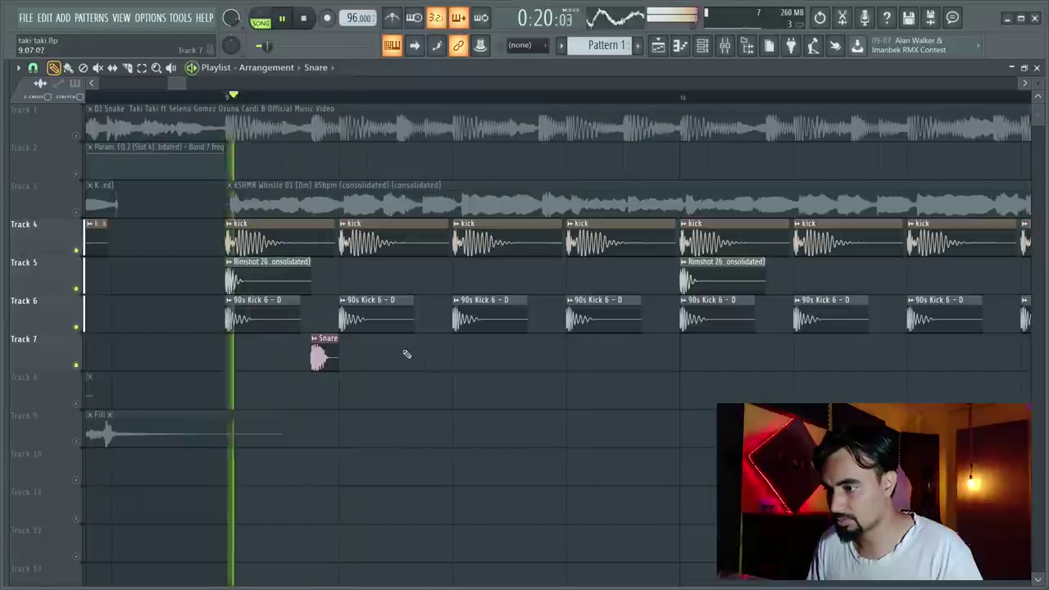
Step: Add Snare hits on Track 7 between the kicks through bar 9 and into bar 10, removing the misplaced one
left_click(407, 354)
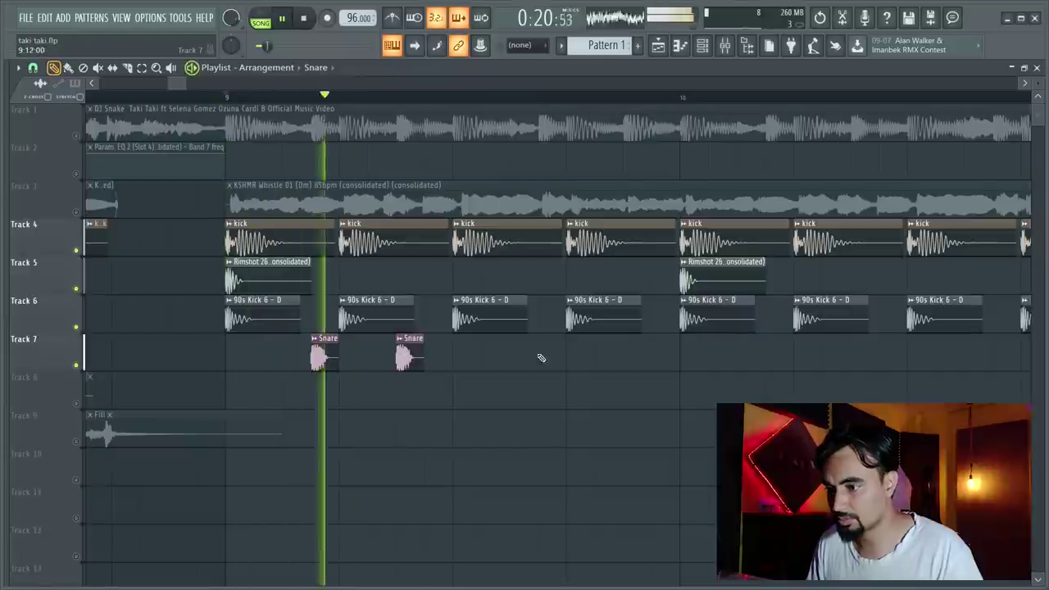
left_click(517, 357)
key("space")
right_click(519, 358)
key("space")
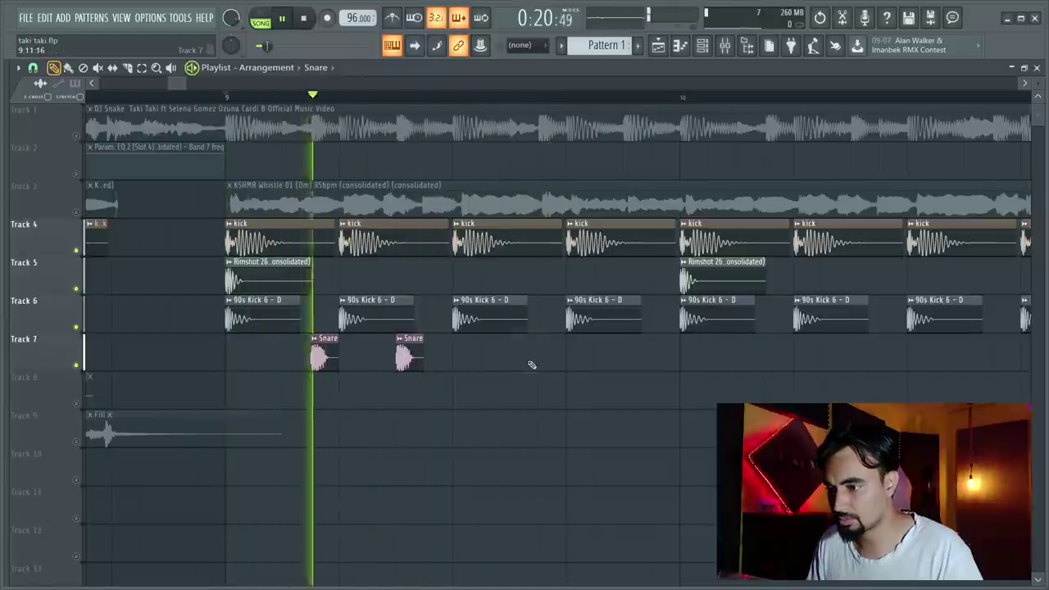
left_click(547, 356)
left_click(631, 357)
left_click(746, 354)
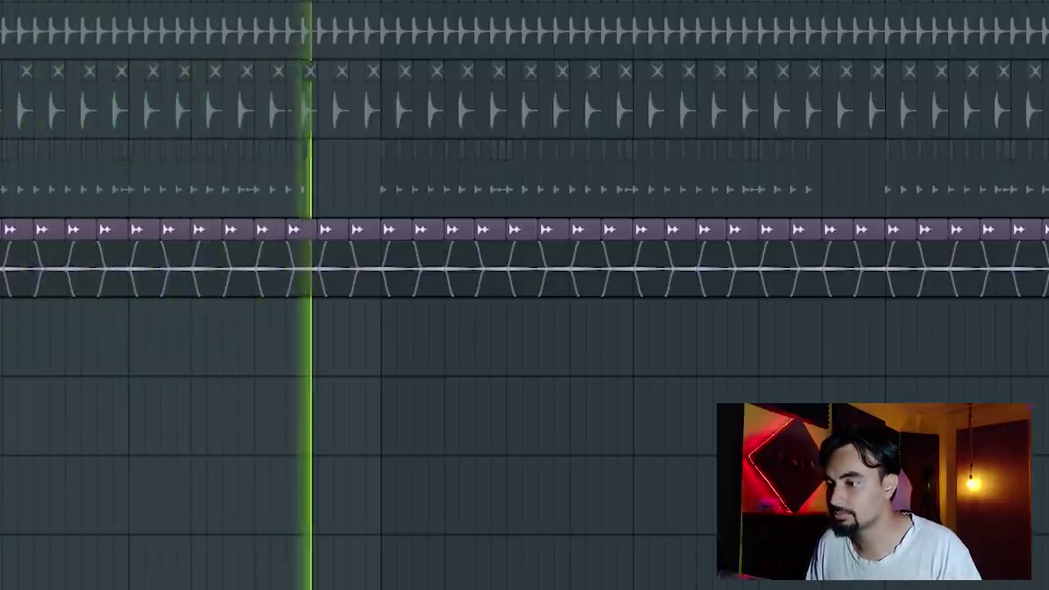
Step: Play the percussion layers from bar 11 and unmute Tracks 9, 8, 7, 6, 5 and 4 one after another
key("space")
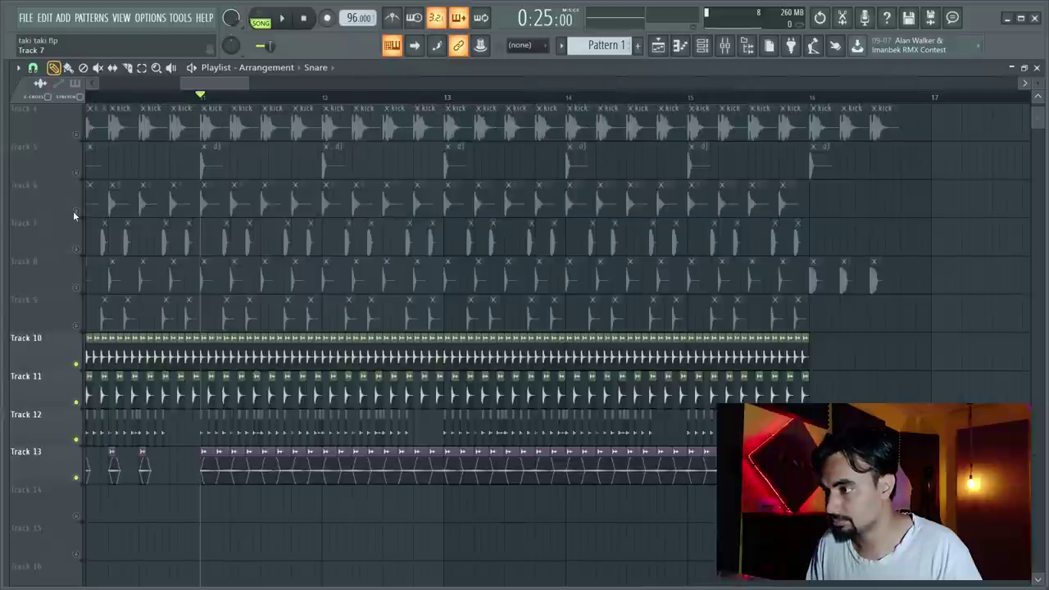
key("space")
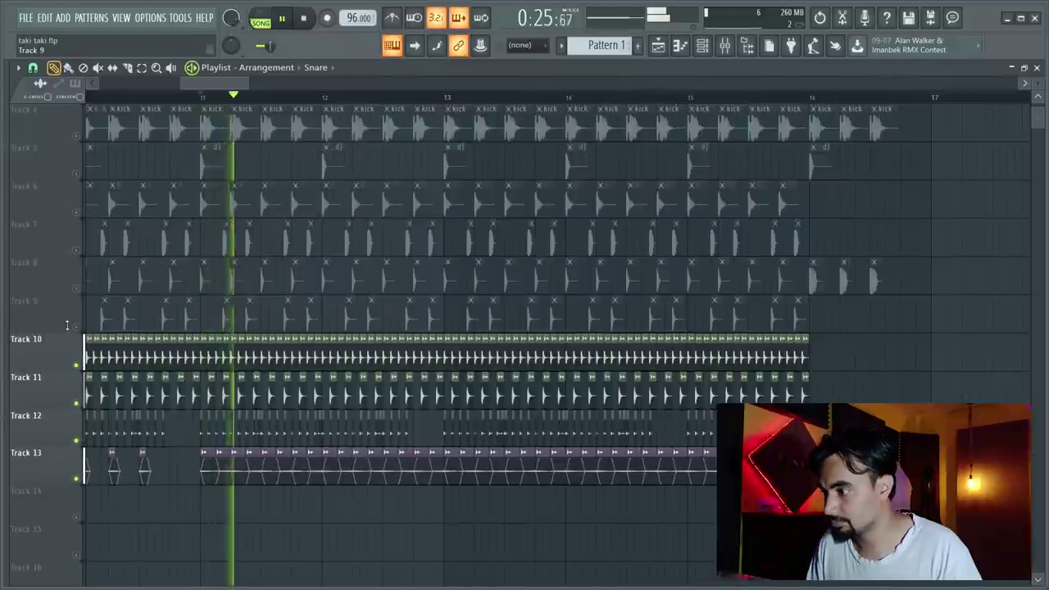
left_click(76, 327)
left_click(76, 287)
left_click(76, 250)
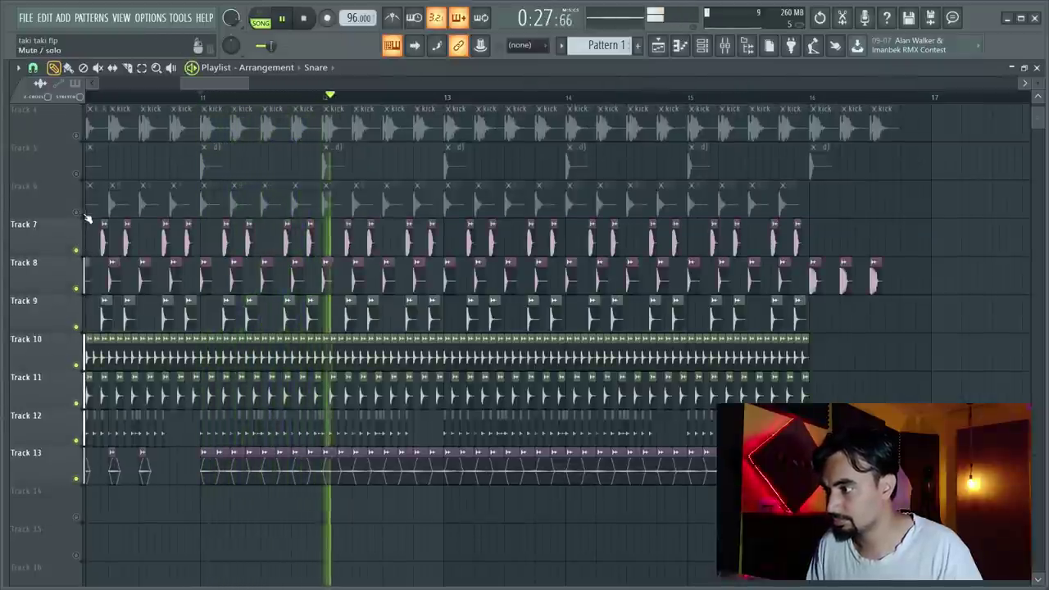
left_click(76, 211)
left_click(76, 173)
left_click(76, 135)
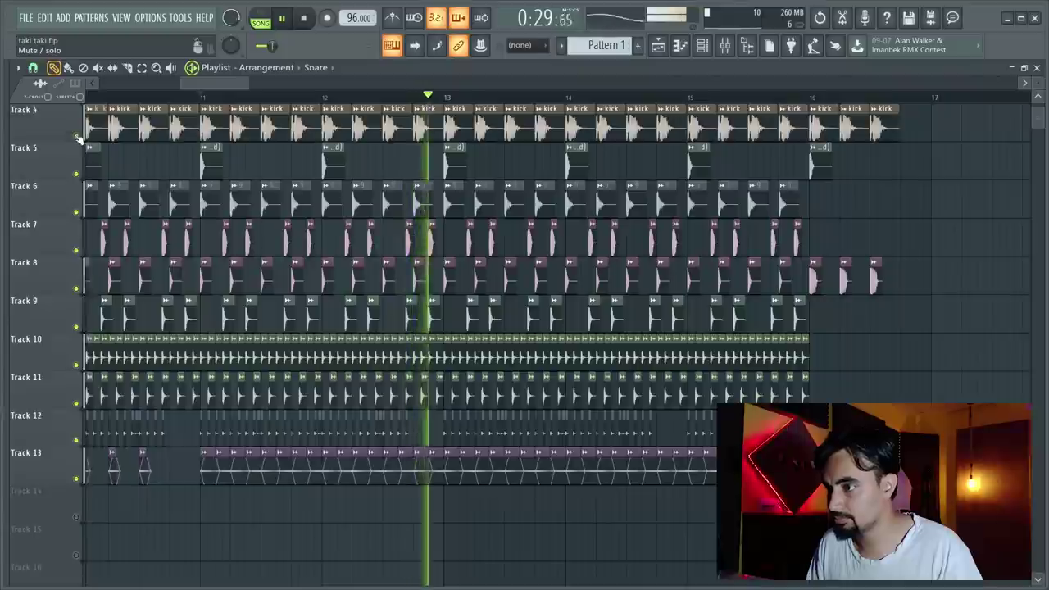
scroll(82, 146, "up", 1)
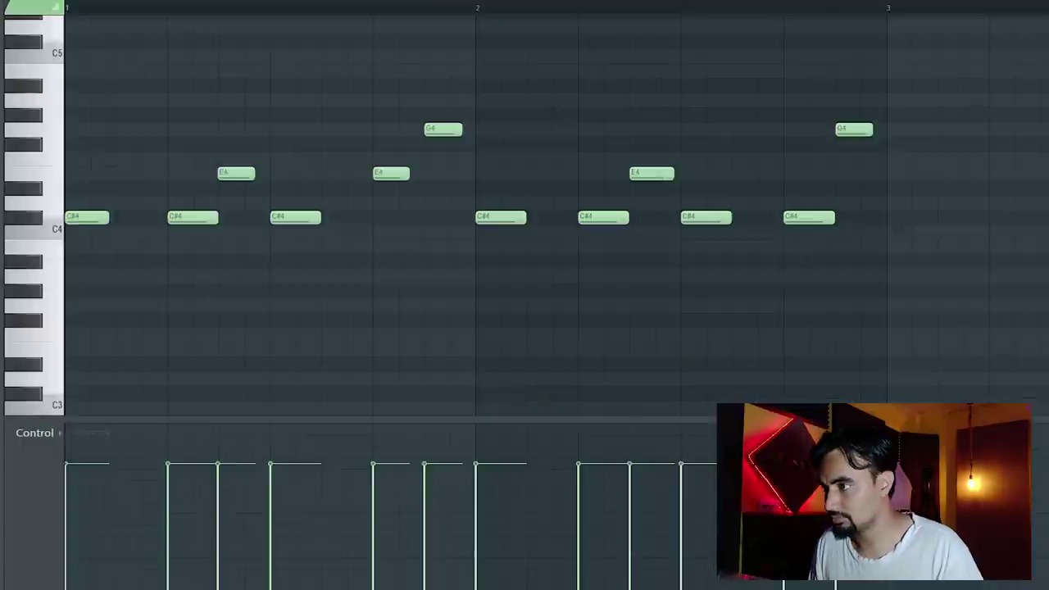
Step: Play the C#4, E4 and G4 note pattern in the piano roll
key("space")
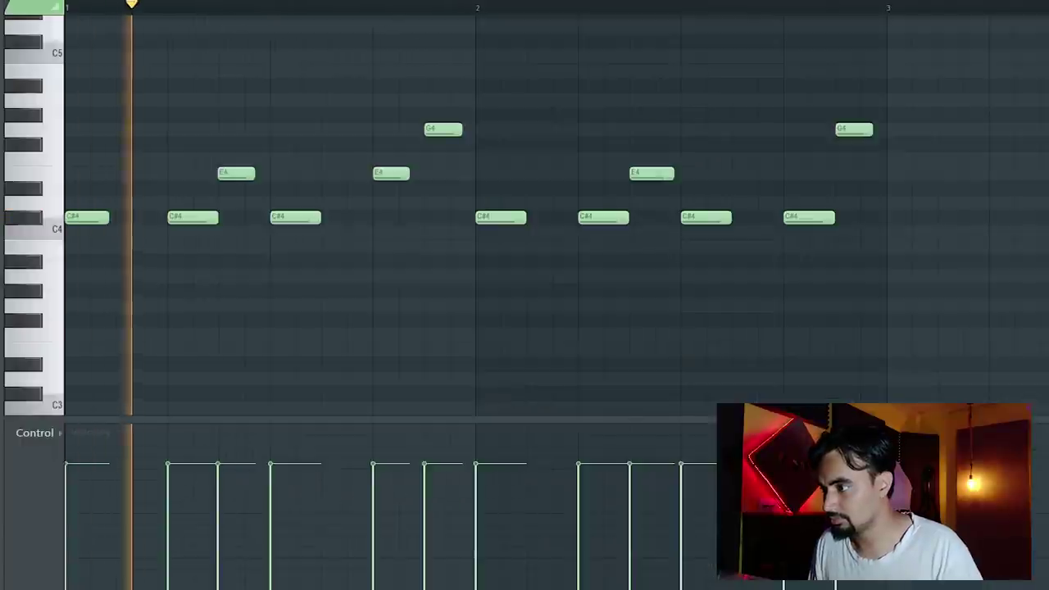